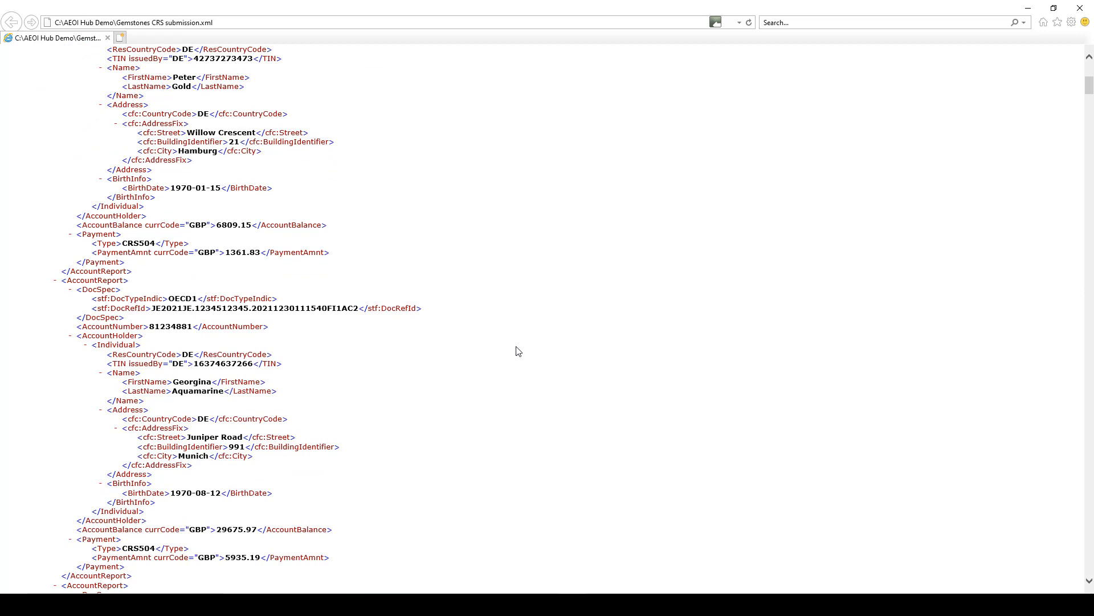
# Close the XML submission after viewing its account reports, and start a data import with XML file as the data source
pyautogui.scroll(-3, 518, 350)
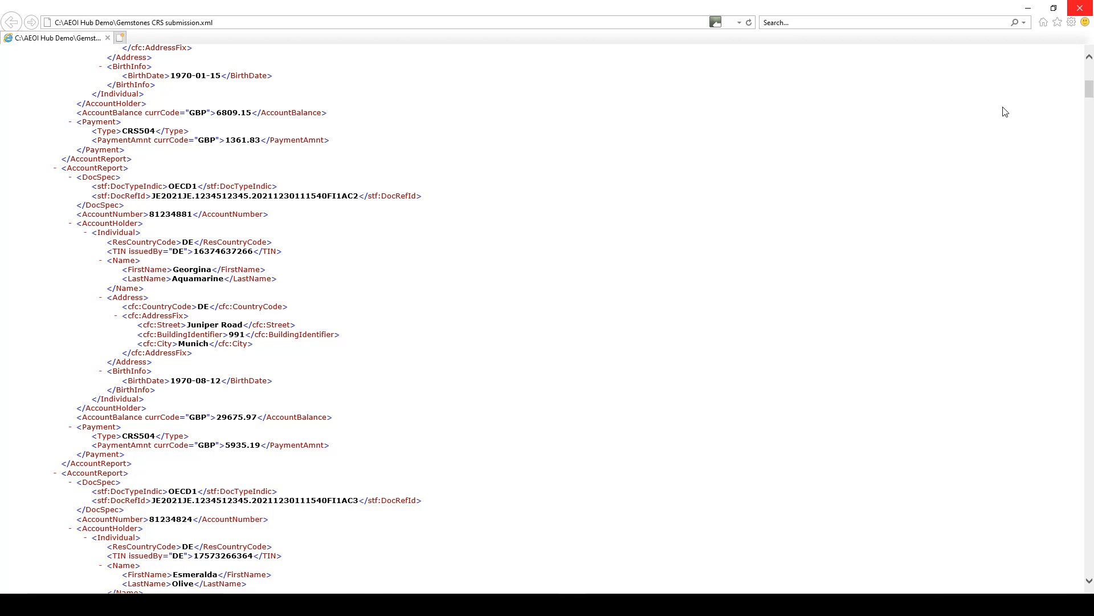
pyautogui.click(1081, 8)
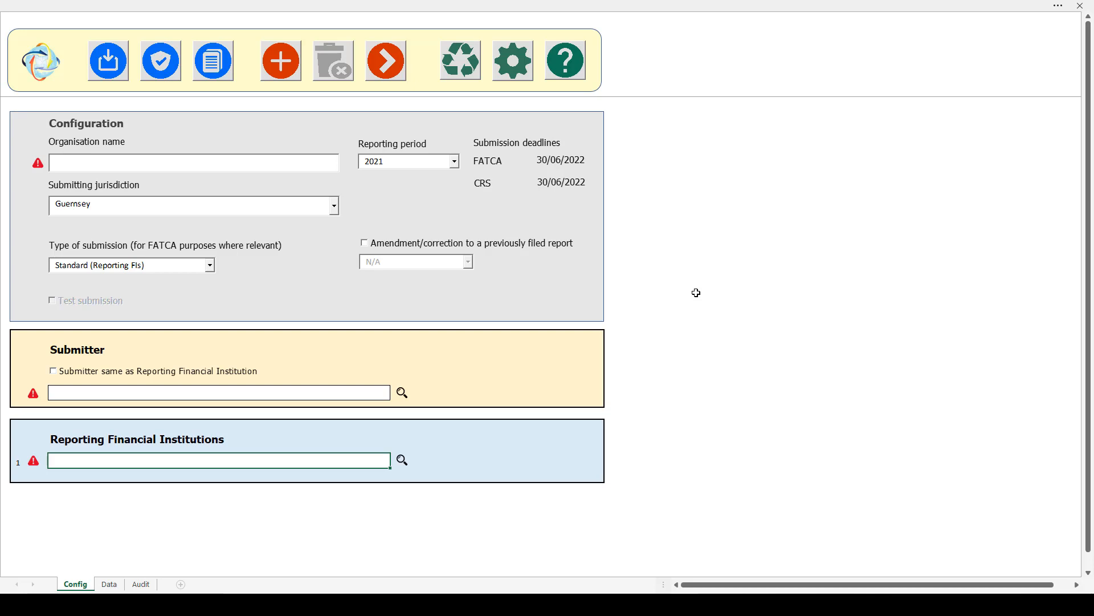
pyautogui.click(117, 75)
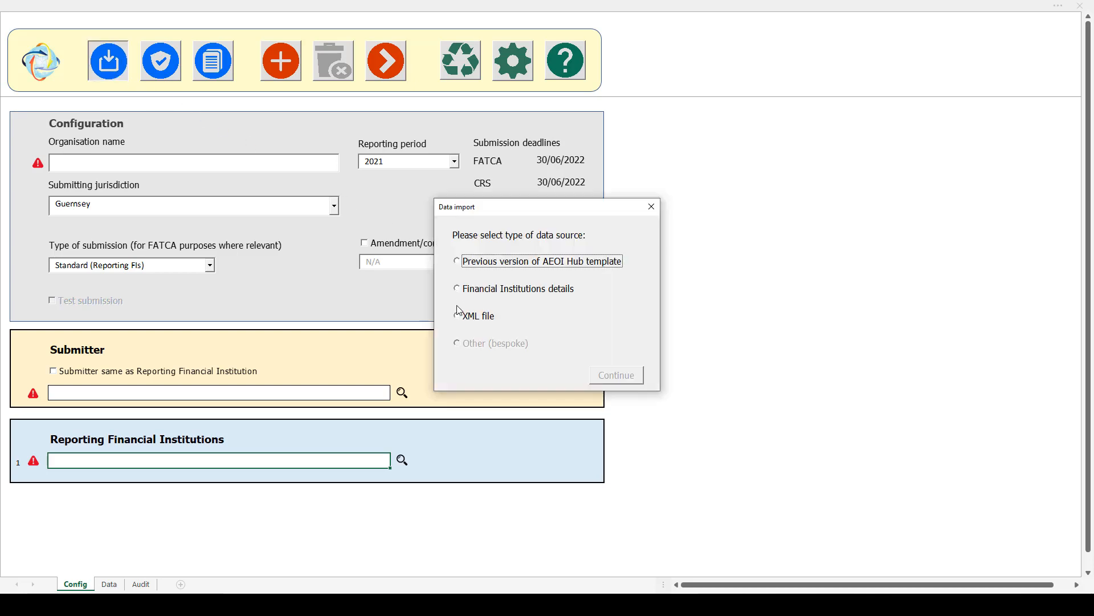
pyautogui.click(463, 321)
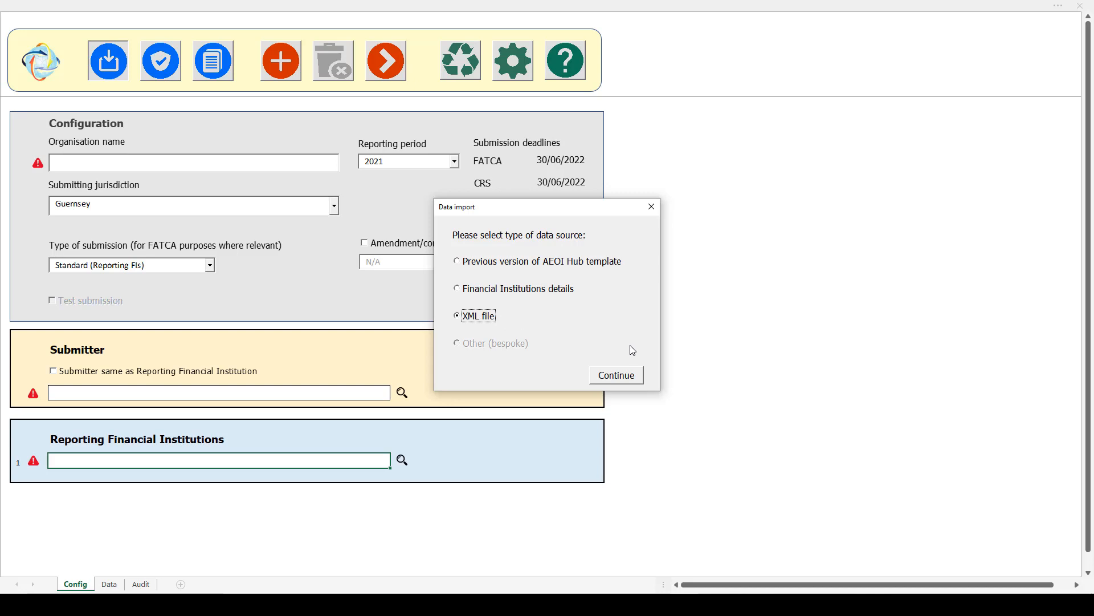
pyautogui.click(636, 380)
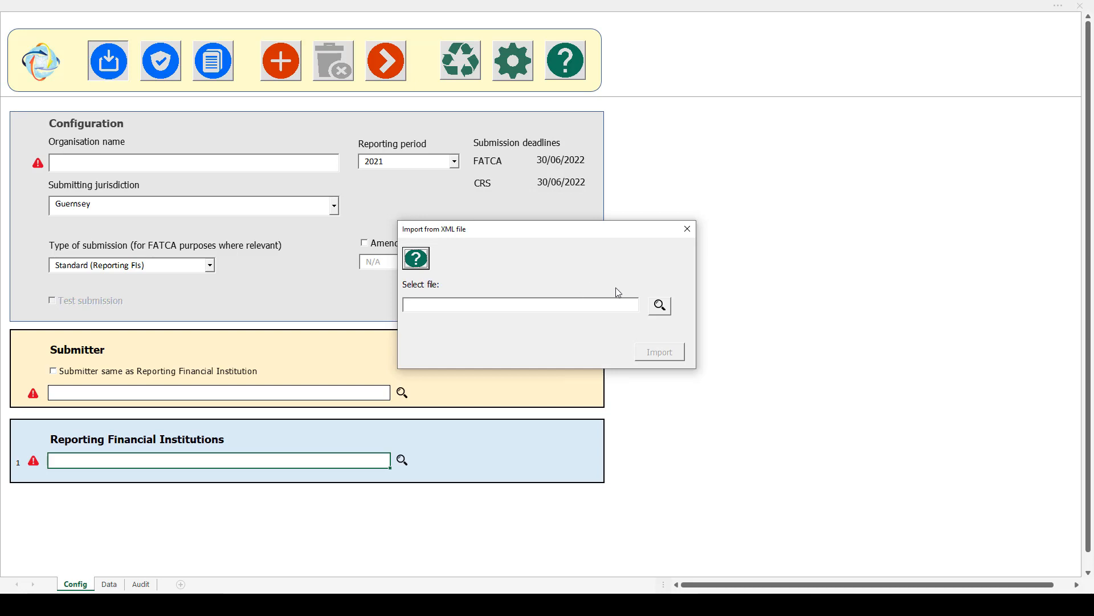
# Import Gemstones CRS submission.xml from the AEOI Hub Demo folder, accepting the detected file information
pyautogui.click(660, 306)
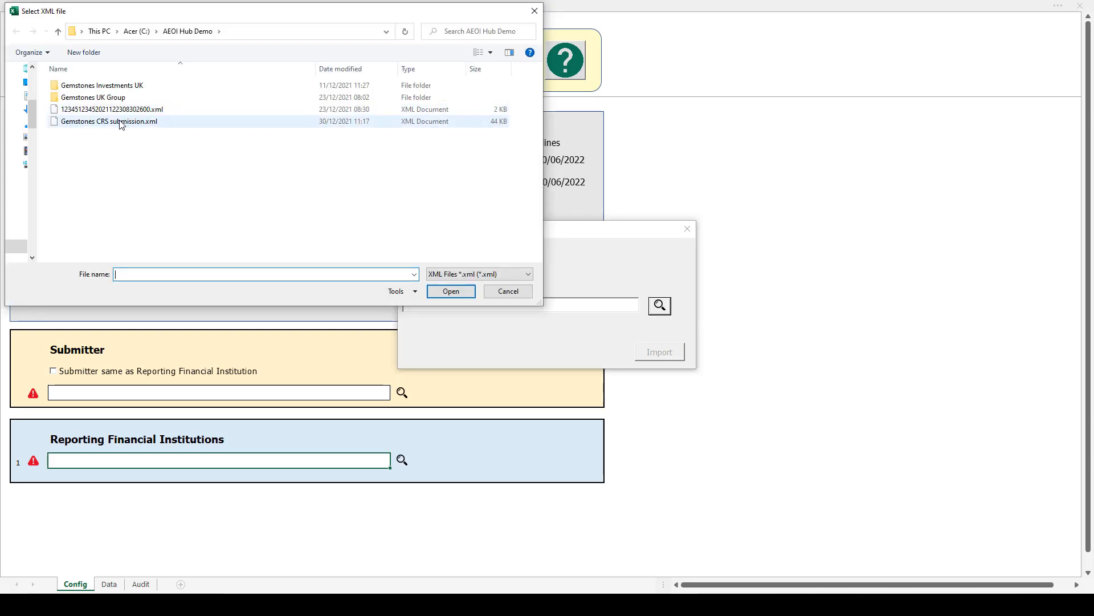
pyautogui.click(121, 123)
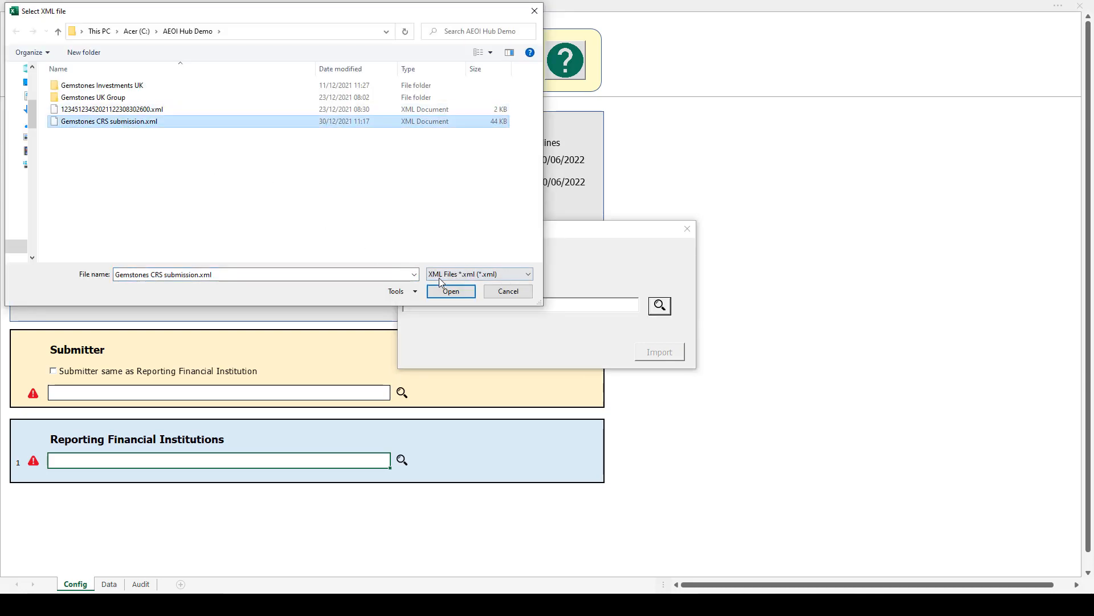
pyautogui.click(450, 292)
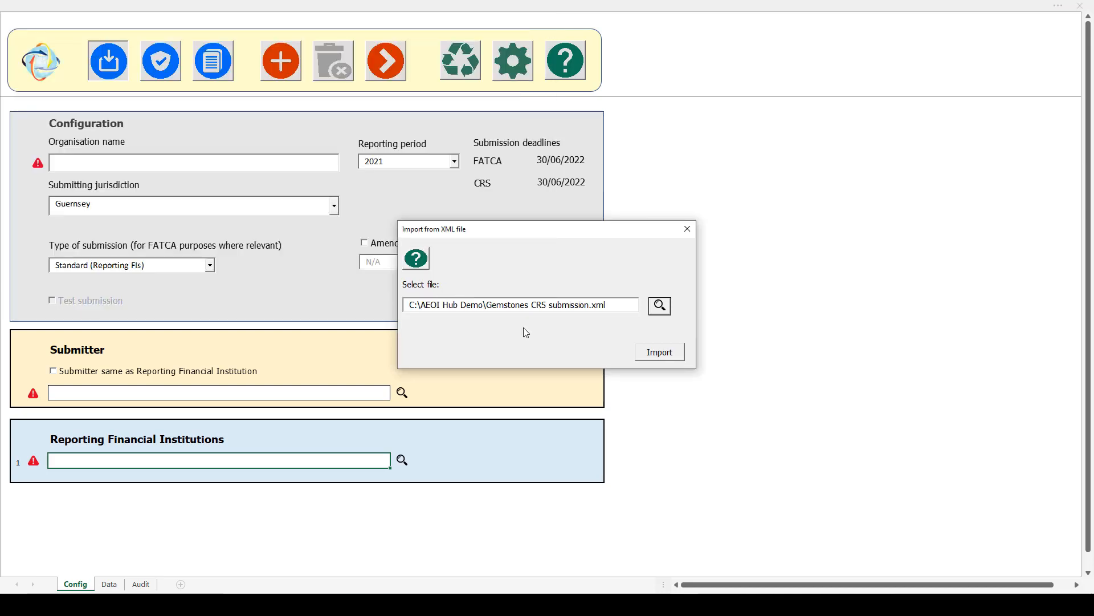
pyautogui.click(680, 356)
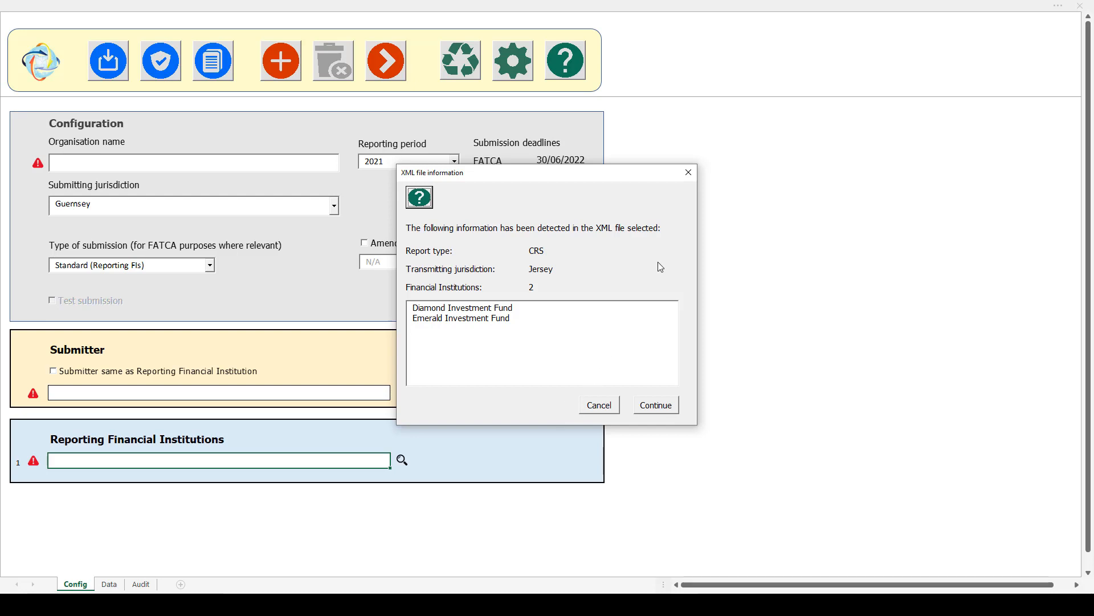
pyautogui.click(656, 405)
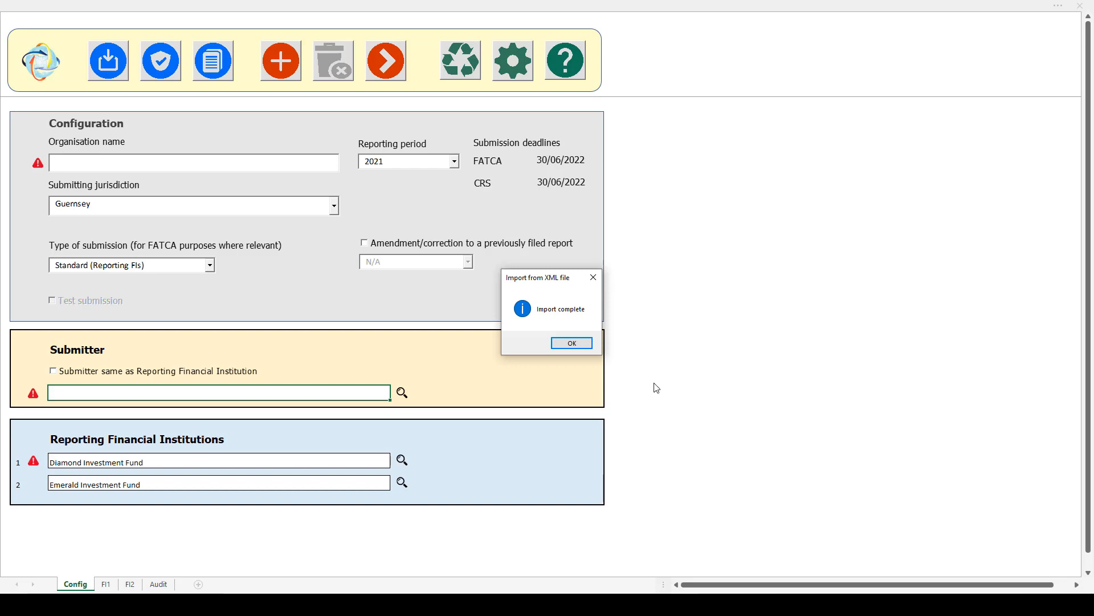
pyautogui.click(572, 343)
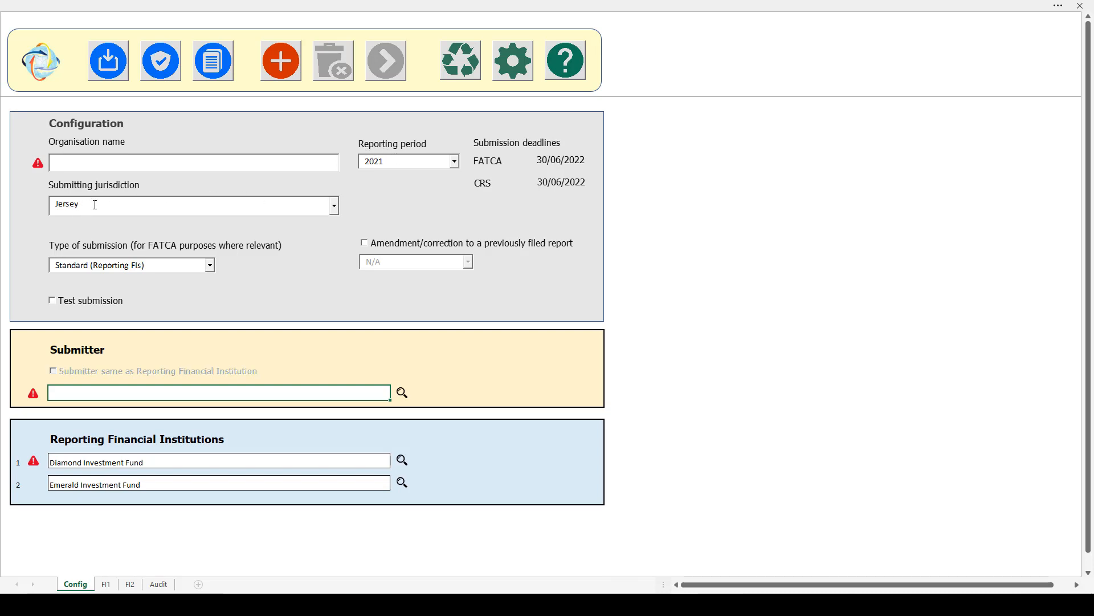
# Review the Diamond Investment Fund details and address, mark it as having no FATCA reporting, and update the record
pyautogui.click(401, 462)
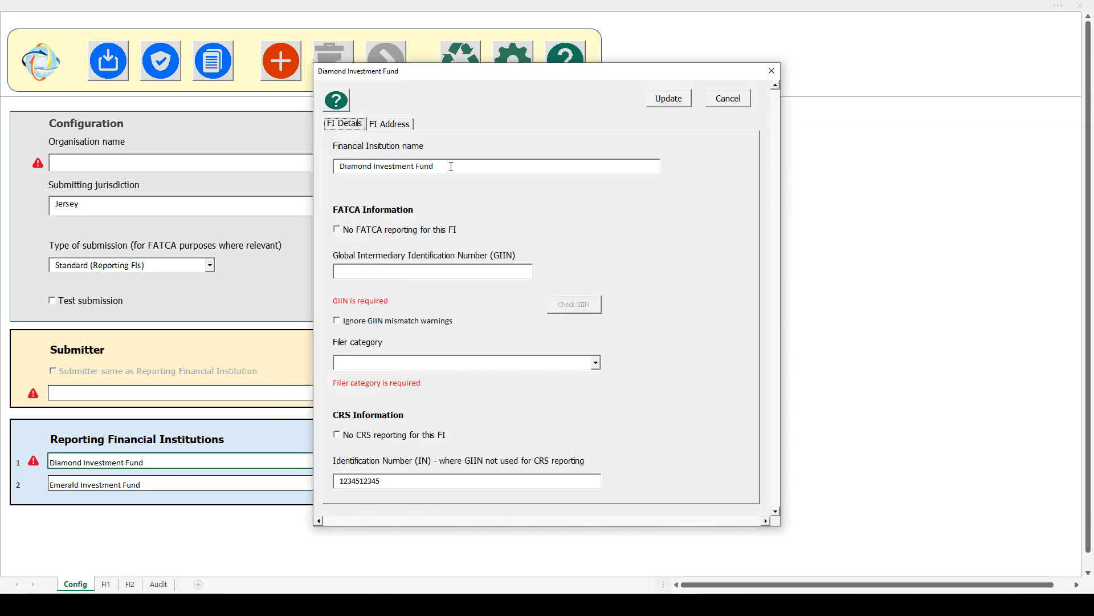
pyautogui.click(394, 124)
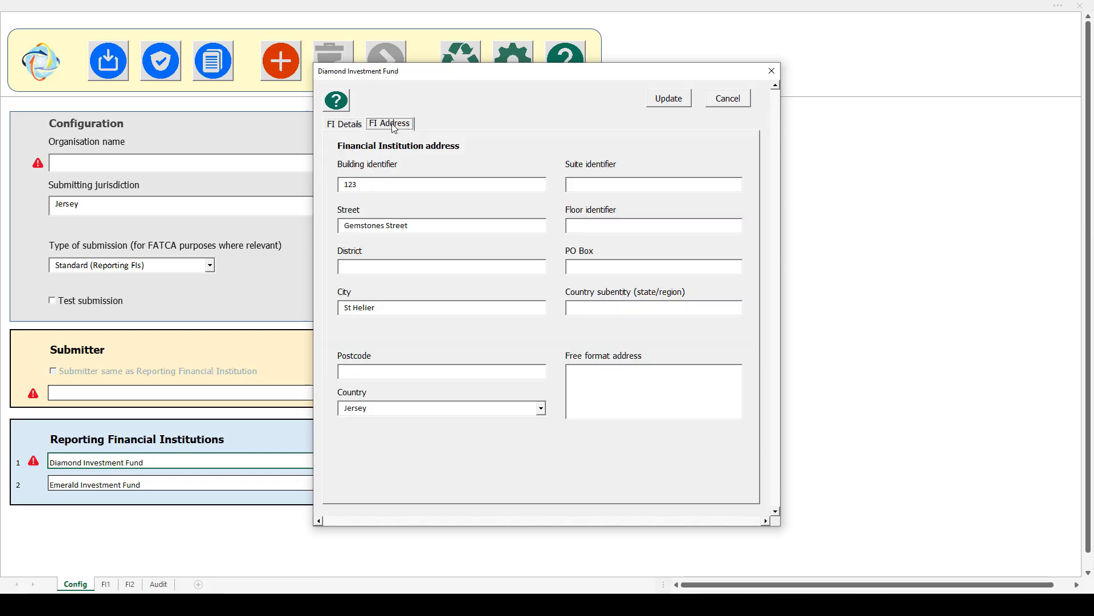
pyautogui.click(350, 127)
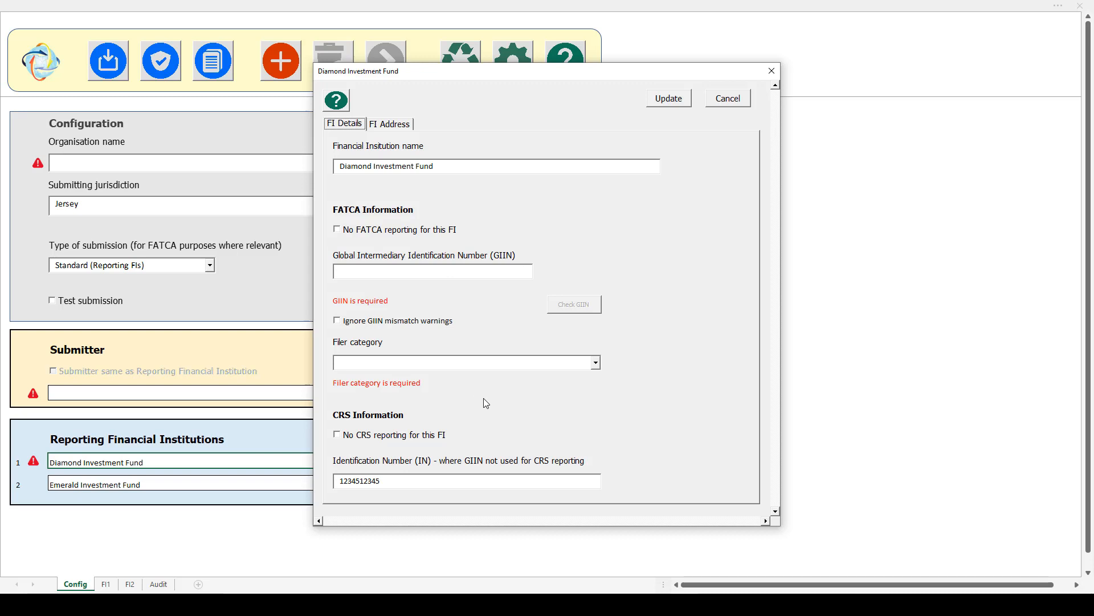
pyautogui.click(338, 231)
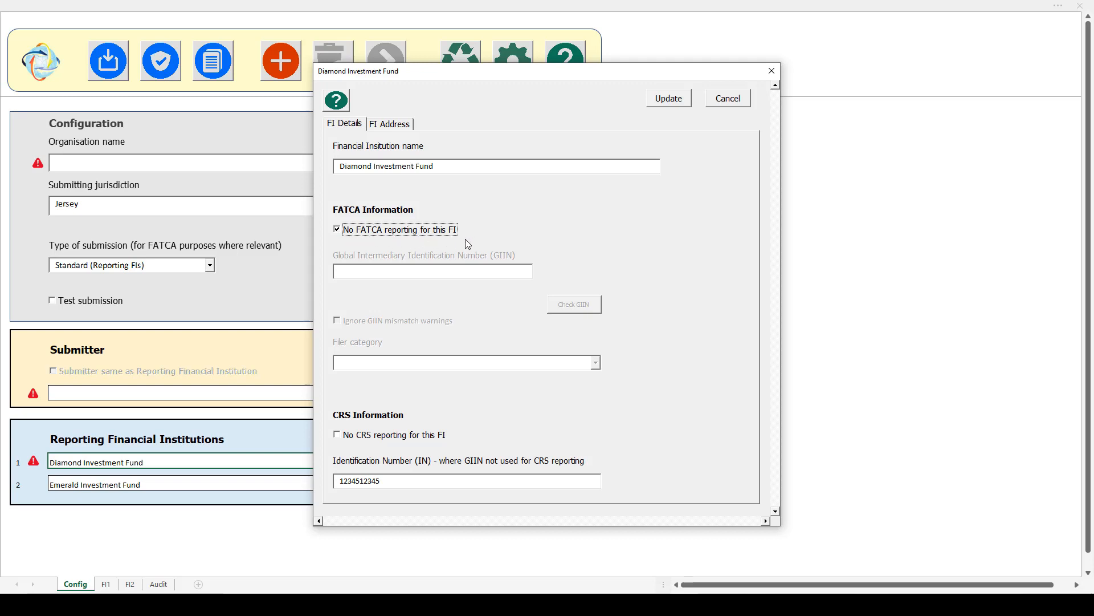
pyautogui.click(677, 100)
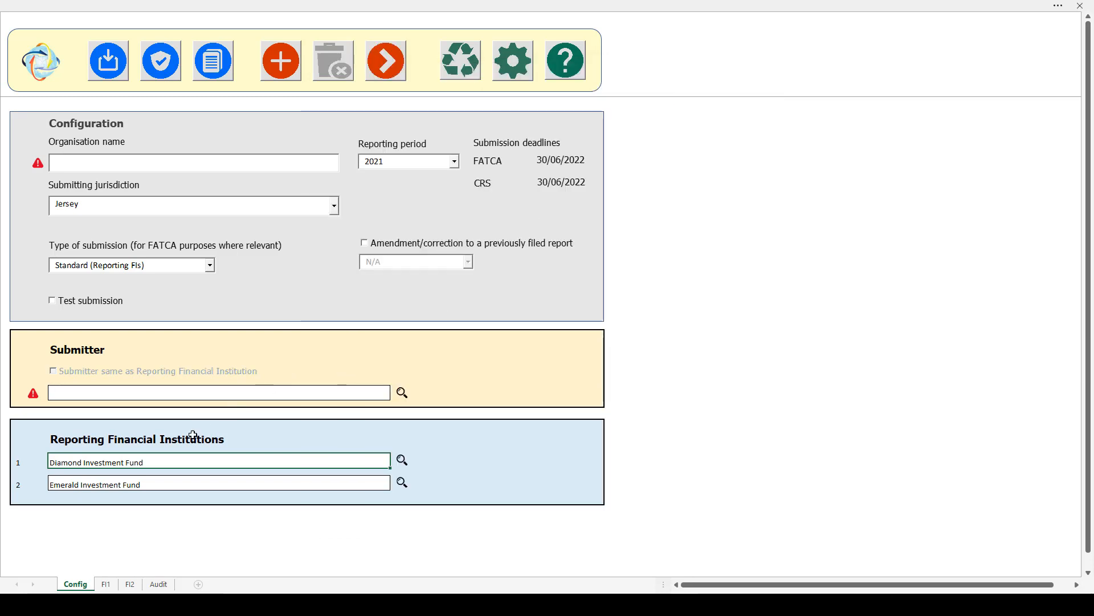
# Examine the imported basic account and financial information for Diamond Investment Fund on the FI1 sheet
pyautogui.click(106, 584)
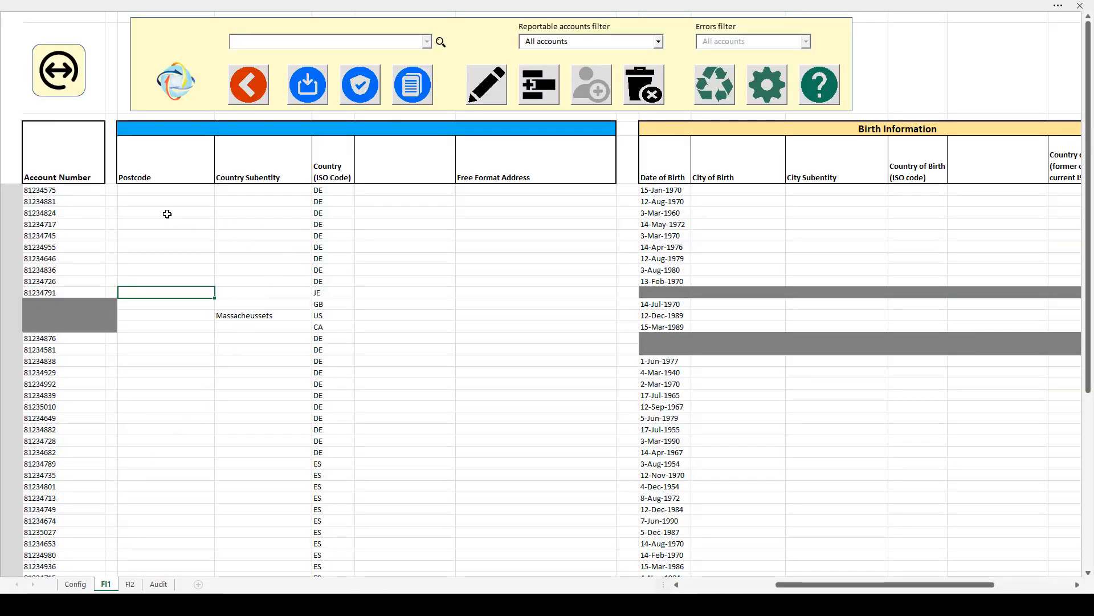
pyautogui.click(167, 214)
pyautogui.click(685, 585)
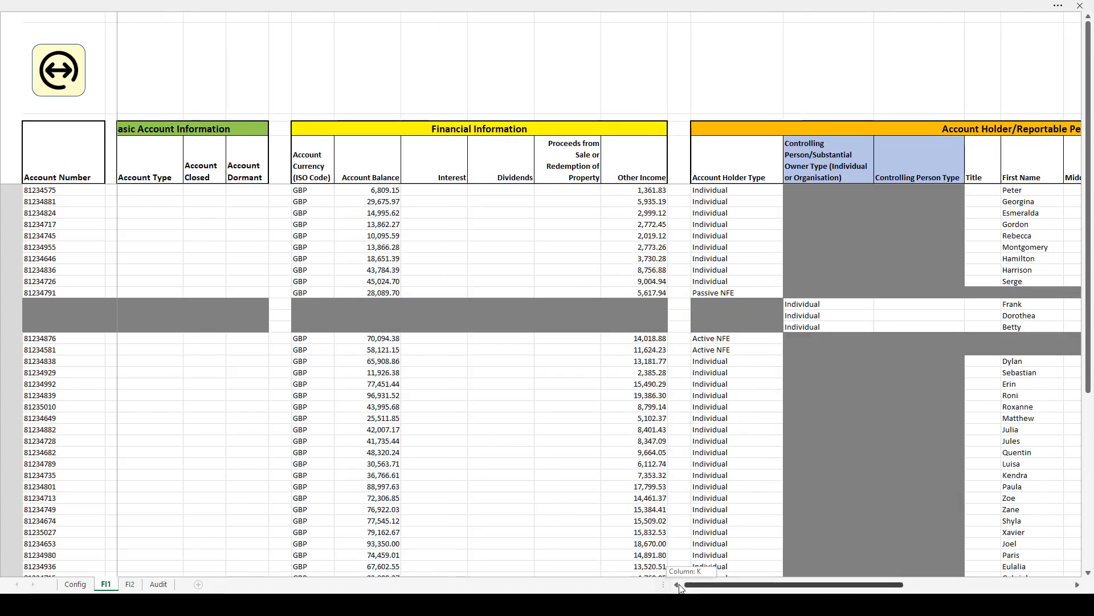
pyautogui.moveTo(691, 585); pyautogui.dragTo(670, 589)
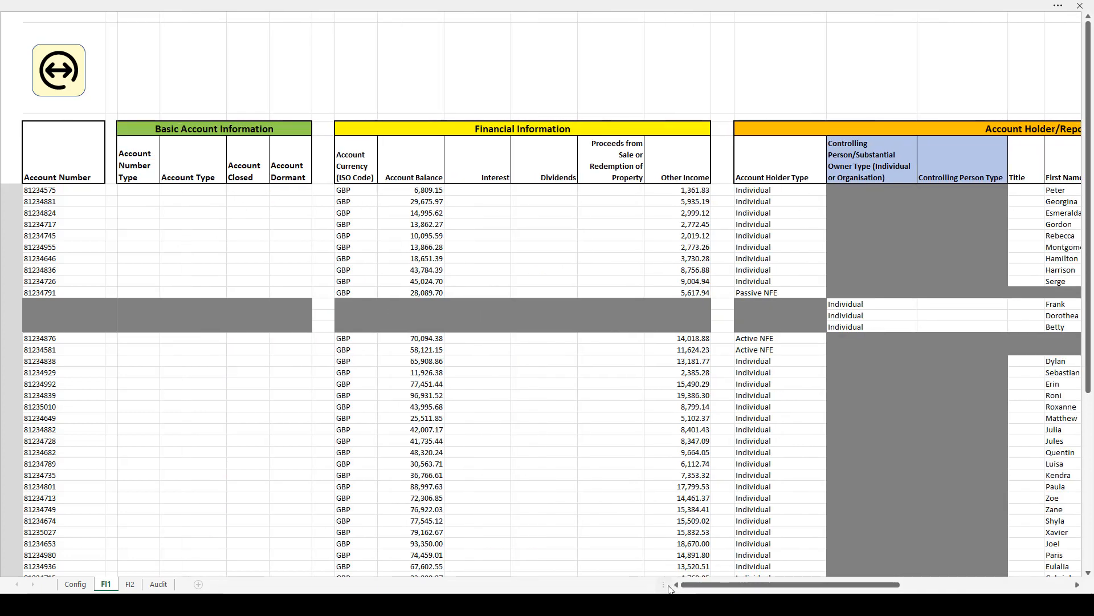
pyautogui.click(65, 81)
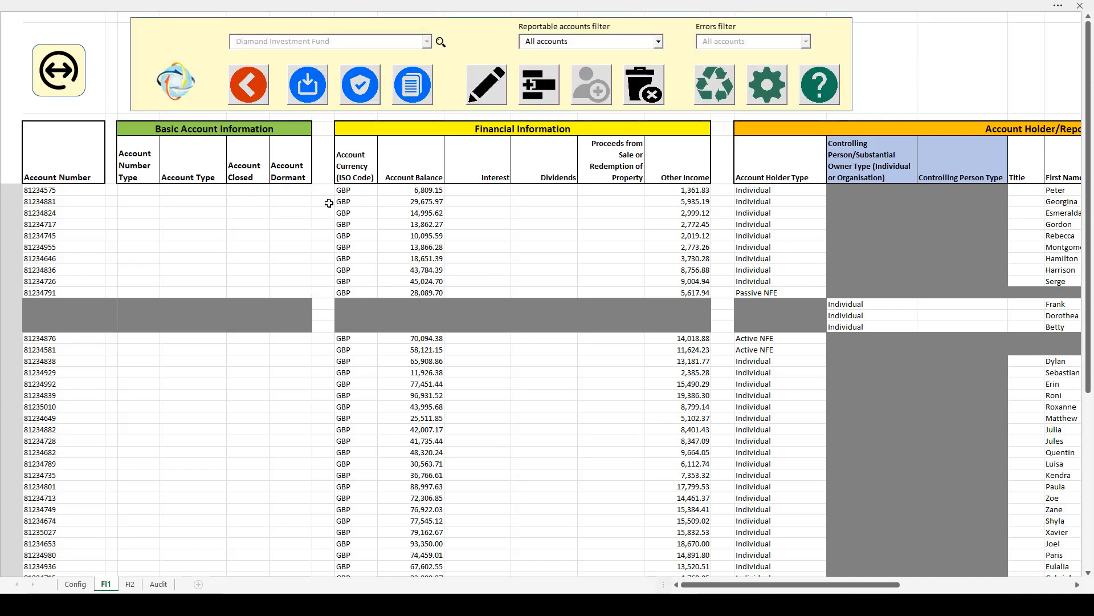
pyautogui.click(493, 189)
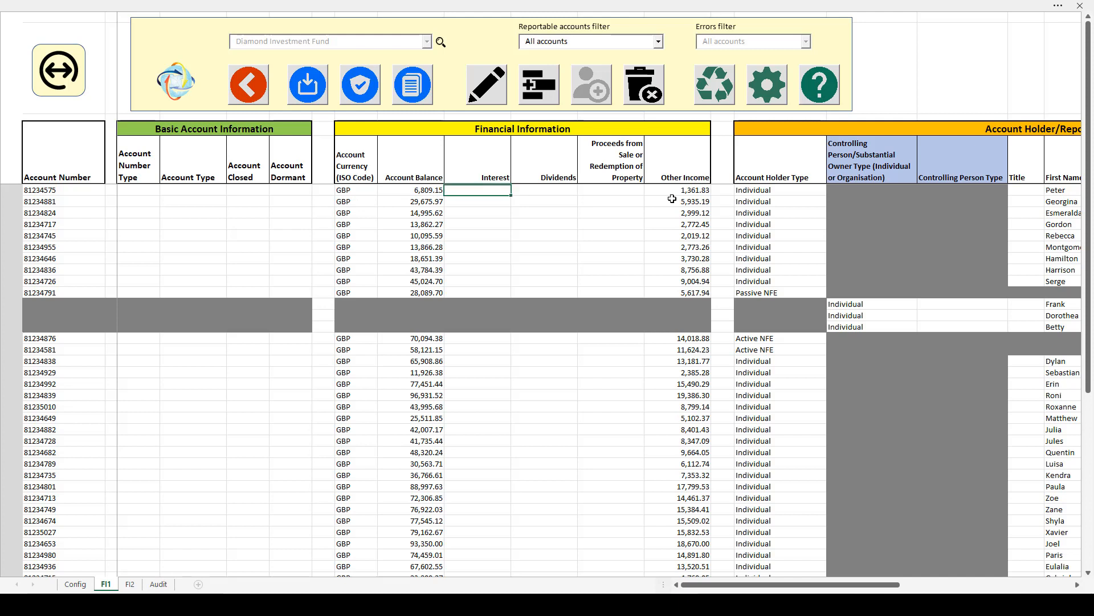
# Examine the account holder types on the FI1 sheet, including the Passive NFE account, its controlling persons and the holder names
pyautogui.click(807, 201)
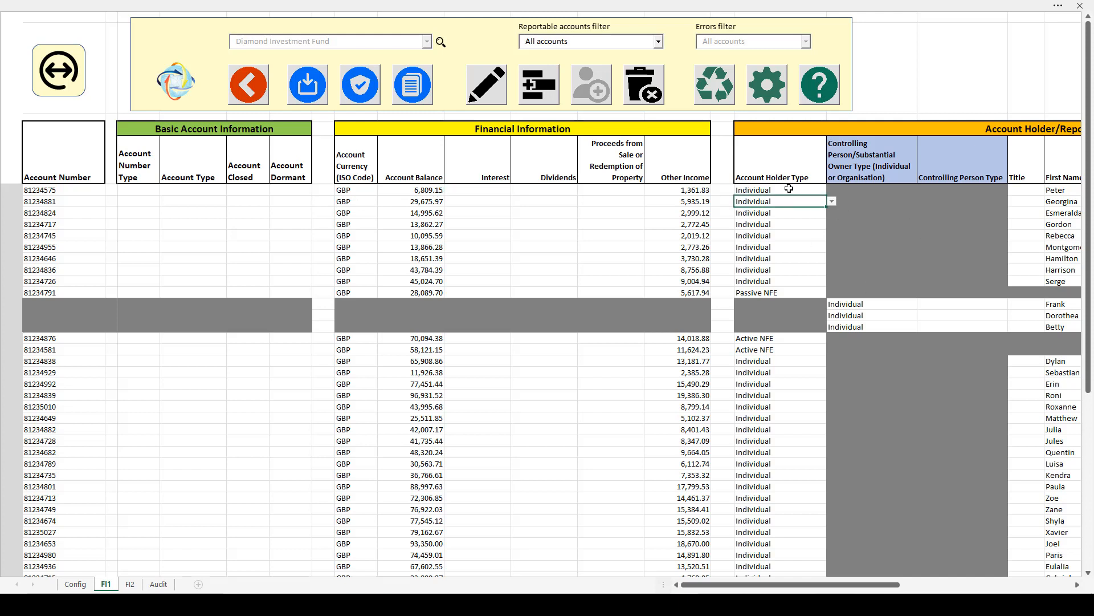
pyautogui.click(786, 292)
pyautogui.rightClick(1051, 246)
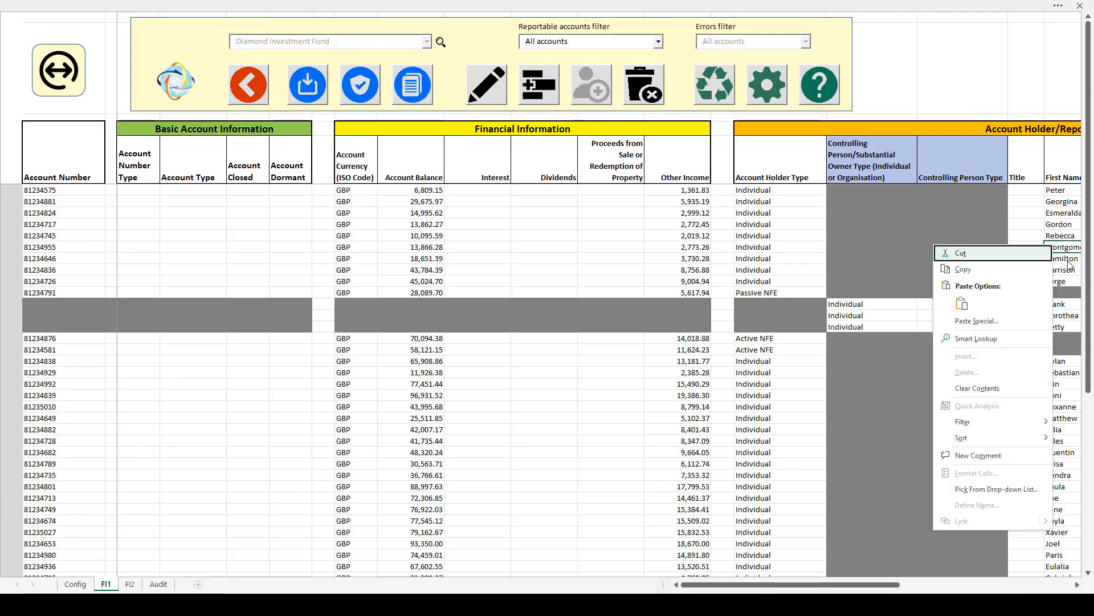
pyautogui.press('Escape')
pyautogui.press('Right')
pyautogui.press('Right')
pyautogui.press('Right')
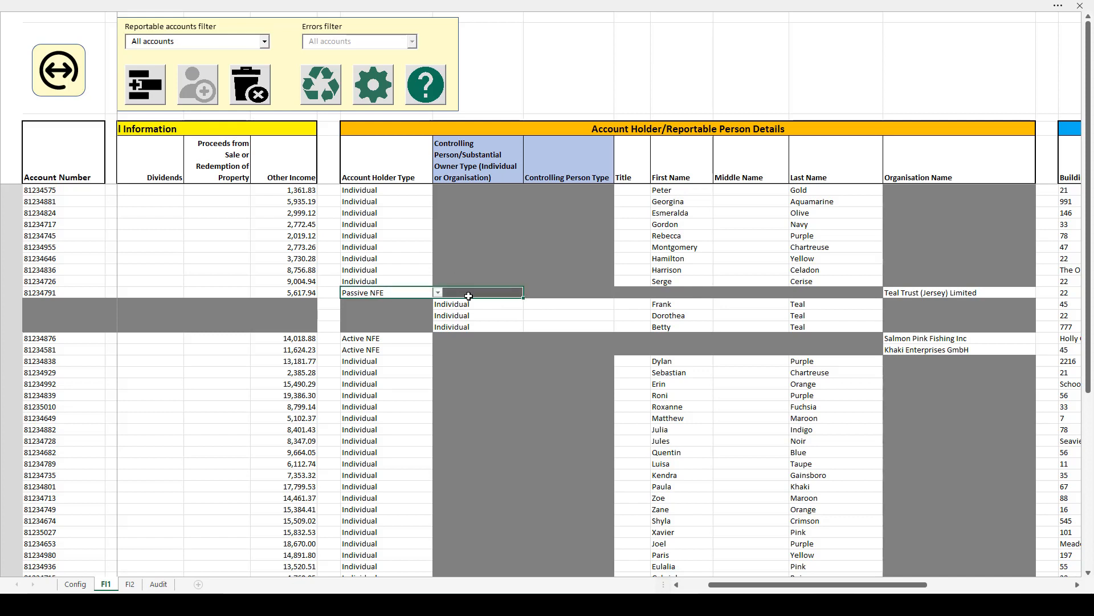
pyautogui.click(486, 304)
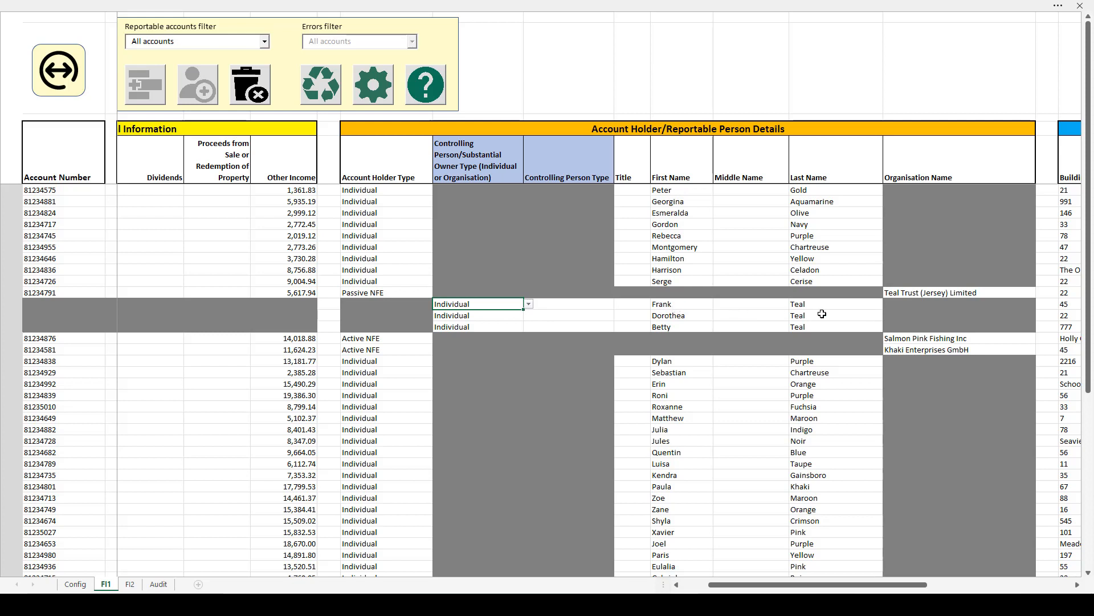
pyautogui.click(838, 386)
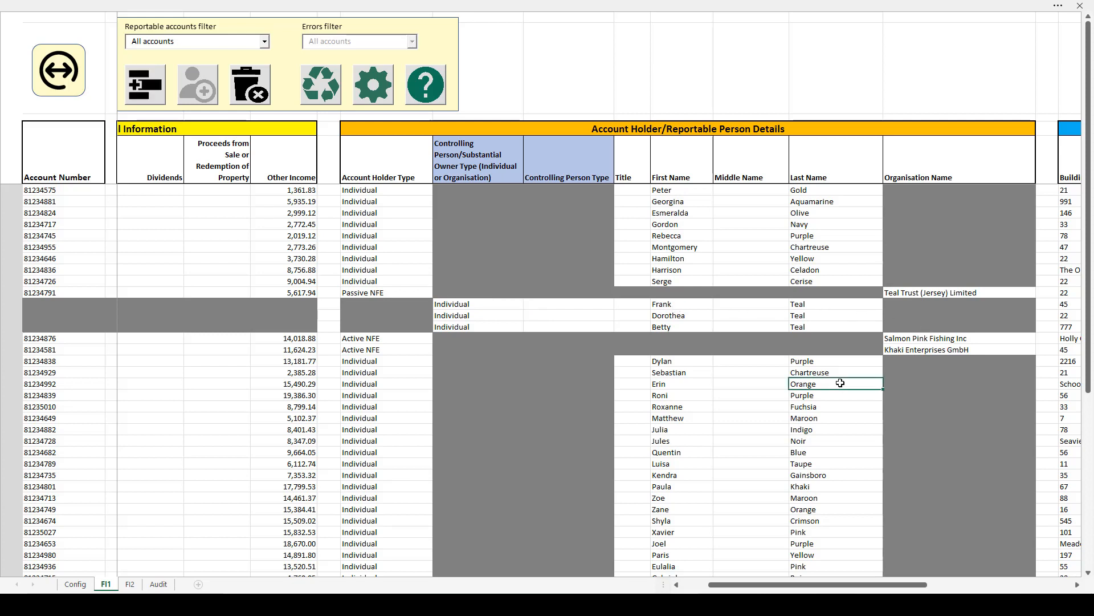
# Examine the imported address columns on the FI1 sheet, and return to the basic account information
pyautogui.press('Tab')
pyautogui.press('Tab')
pyautogui.press('Tab')
pyautogui.press('Tab')
pyautogui.press('Tab')
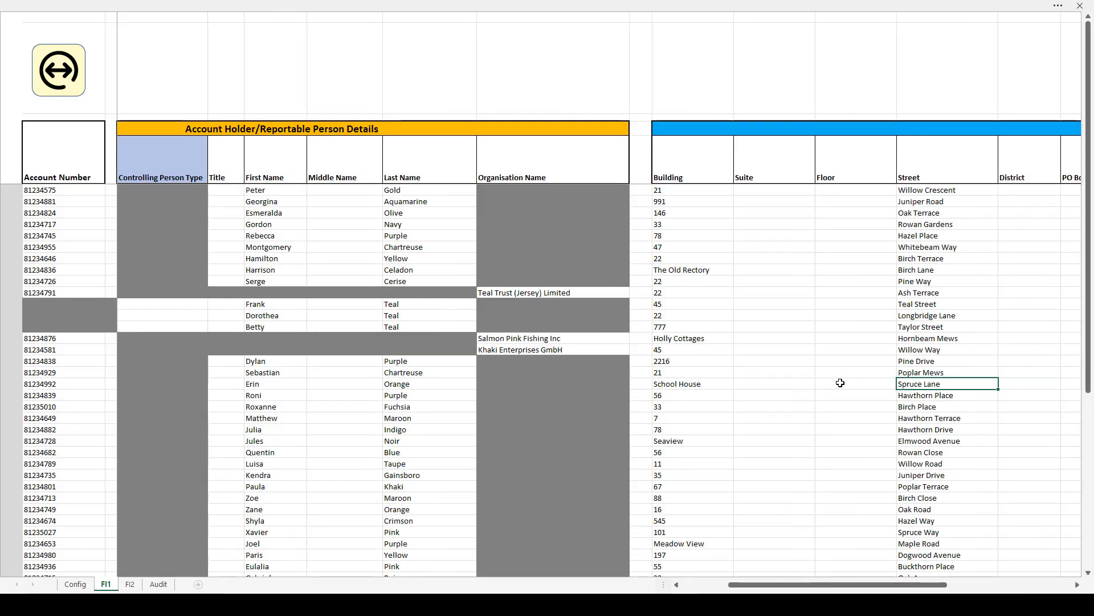
pyautogui.press('Tab')
pyautogui.press('Tab')
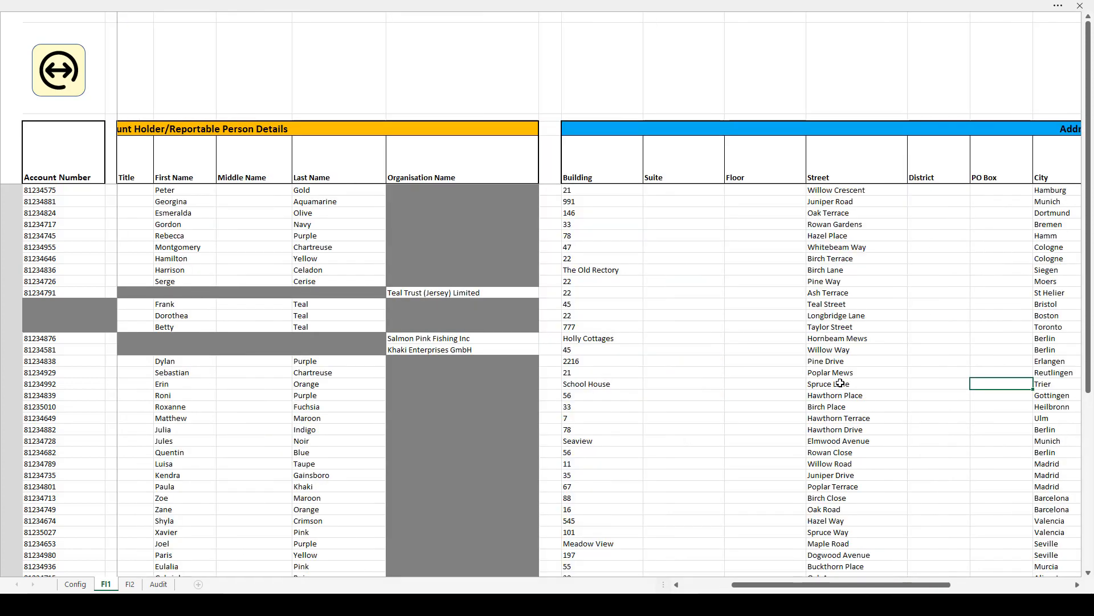
pyautogui.click(686, 584)
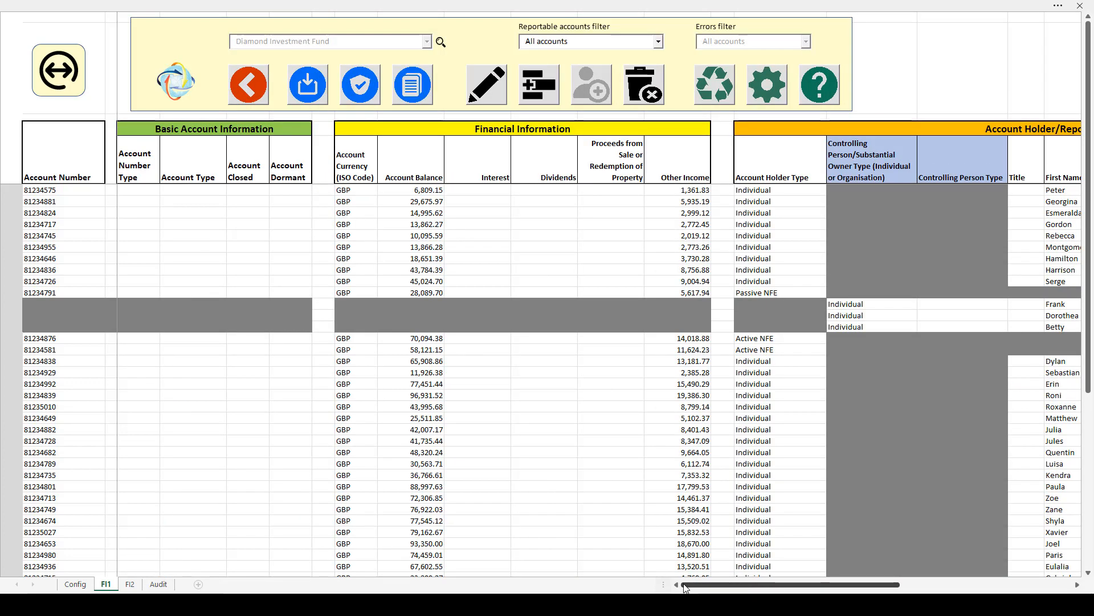
# Mark the submission on the Config sheet as an amendment/correction to a previously filed report, of type CRS Correction
pyautogui.click(76, 584)
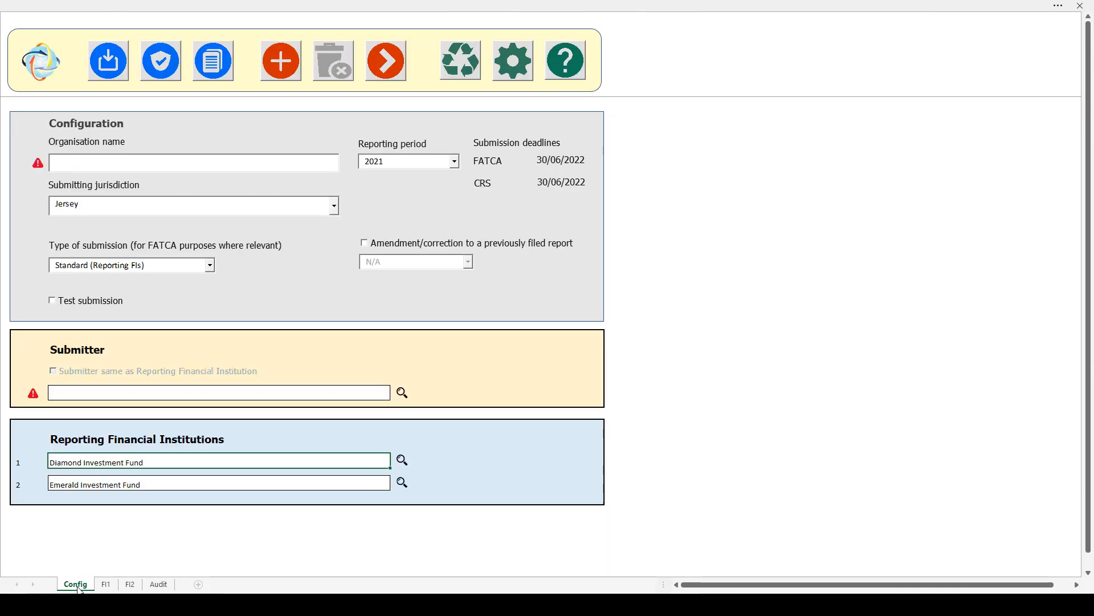
pyautogui.click(372, 244)
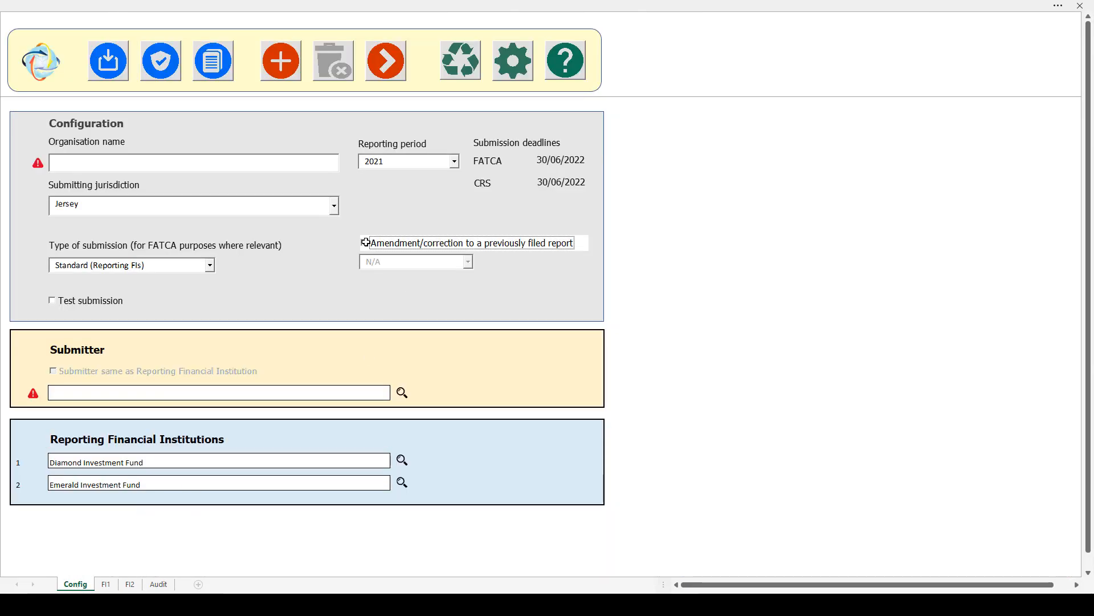
pyautogui.click(469, 264)
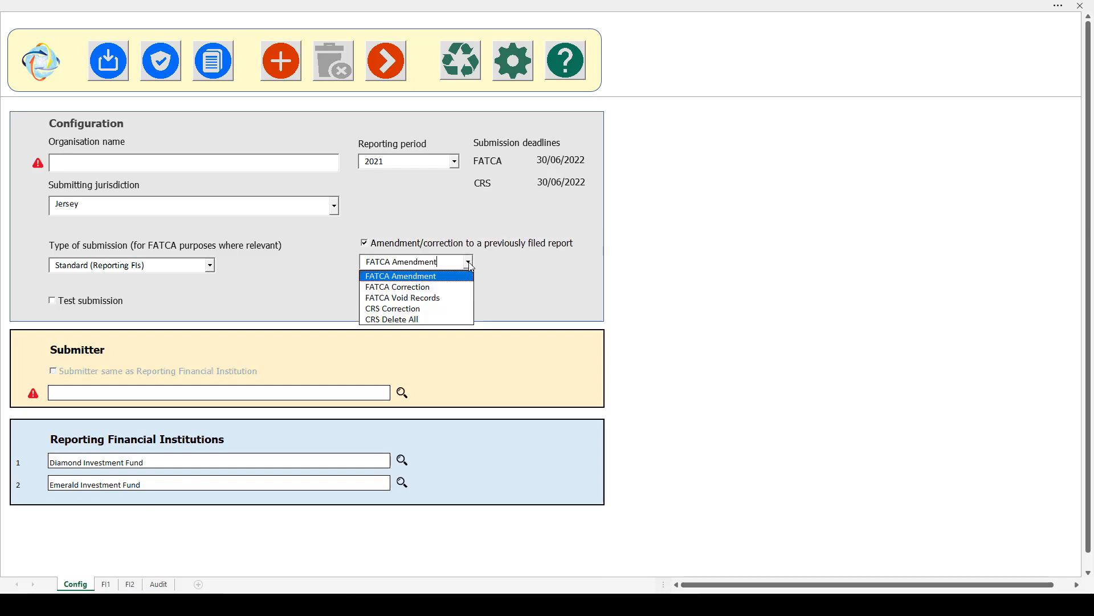
pyautogui.click(419, 310)
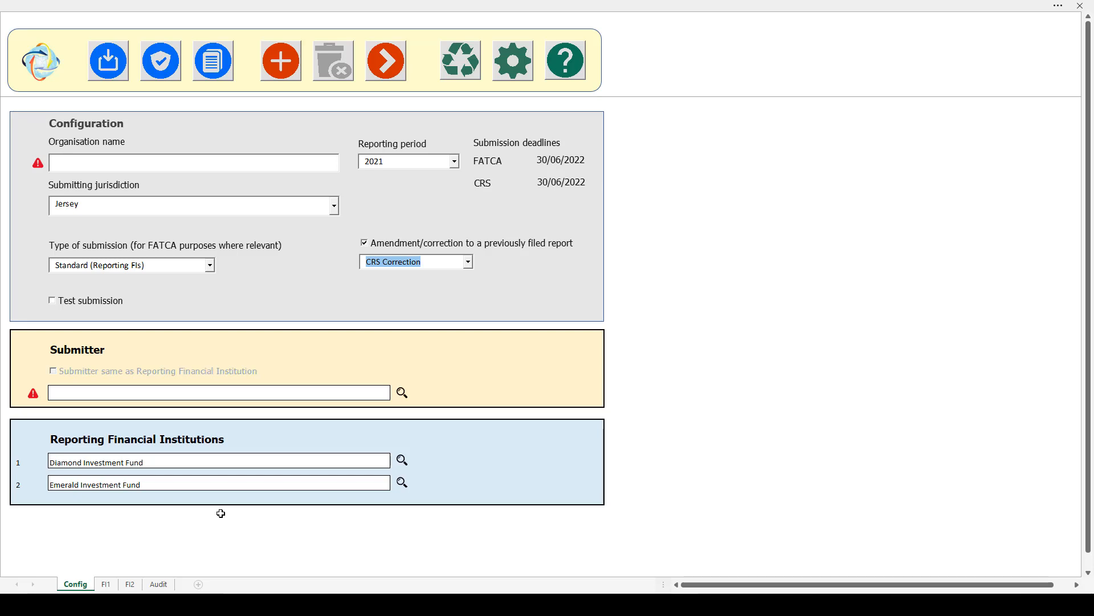
# Open the account details of the second account on the FI1 sheet and examine its amendment/correction references from previous reports
pyautogui.click(106, 583)
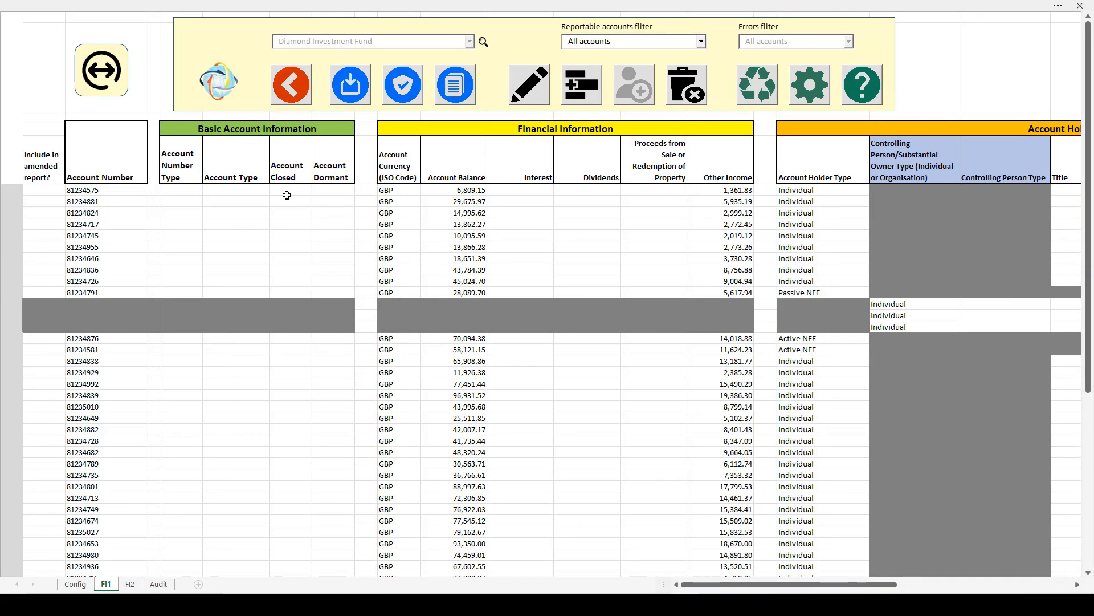
pyautogui.click(285, 200)
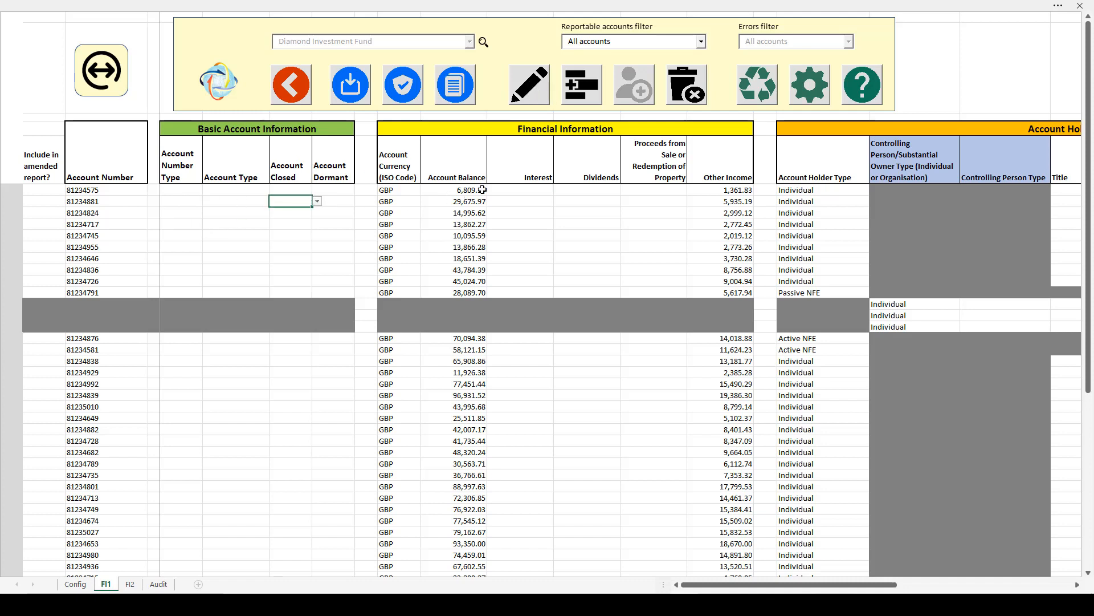
pyautogui.click(537, 96)
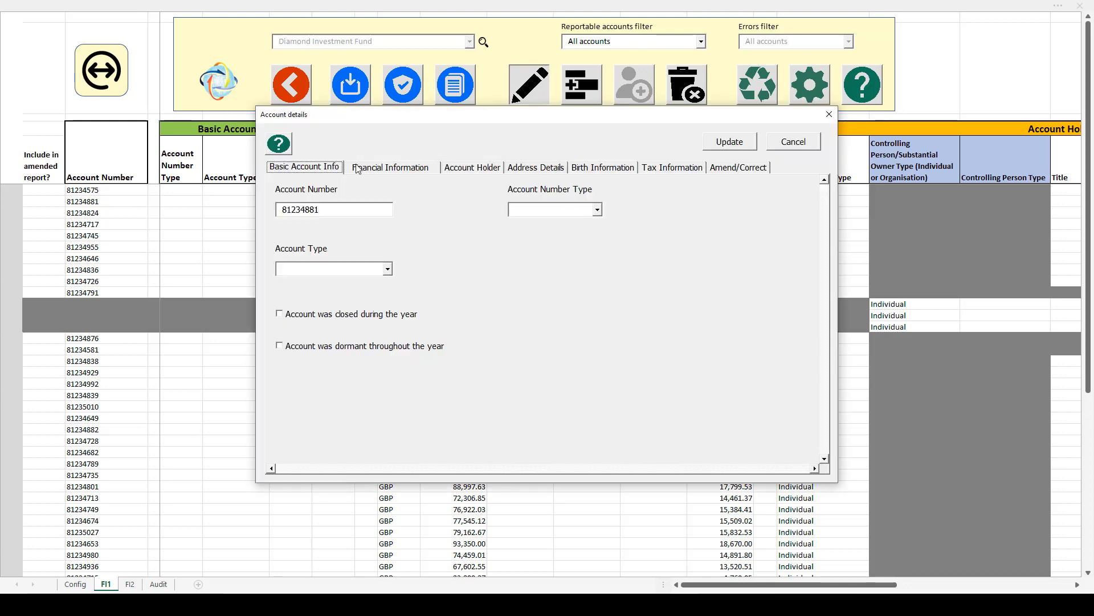
pyautogui.click(732, 171)
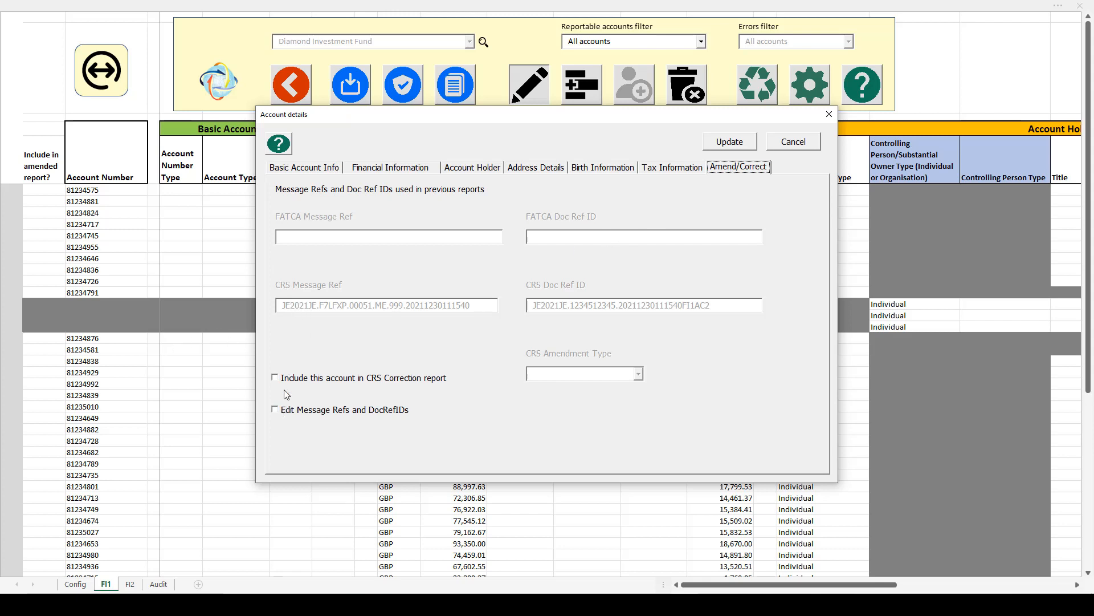
# Try enabling message ref editing and including the account in the CRS Correction report with amendment type Correction, and discard the changes
pyautogui.click(276, 410)
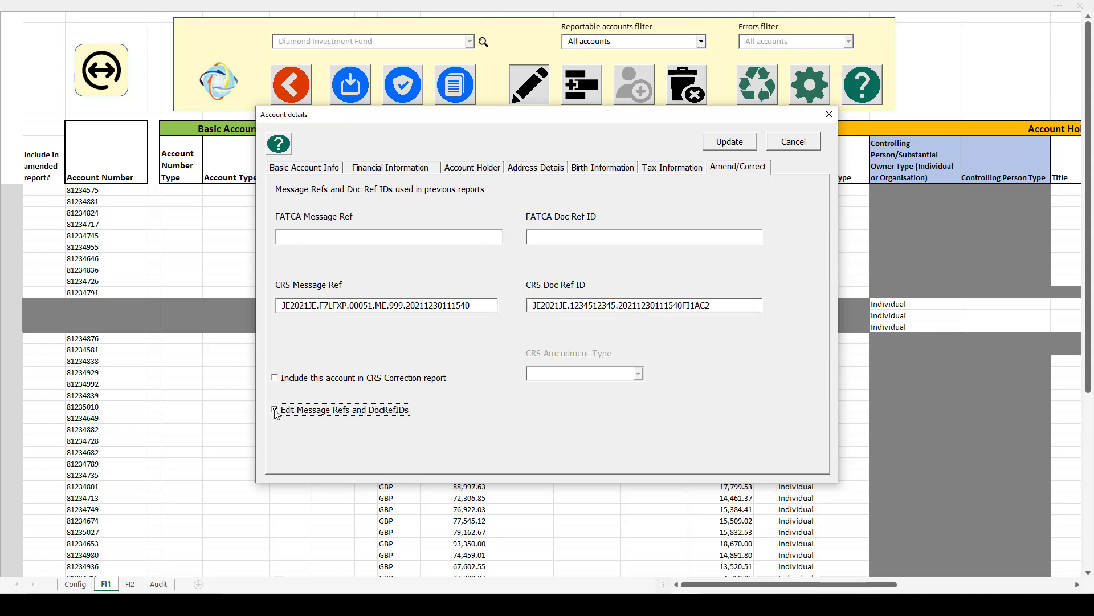
pyautogui.click(276, 379)
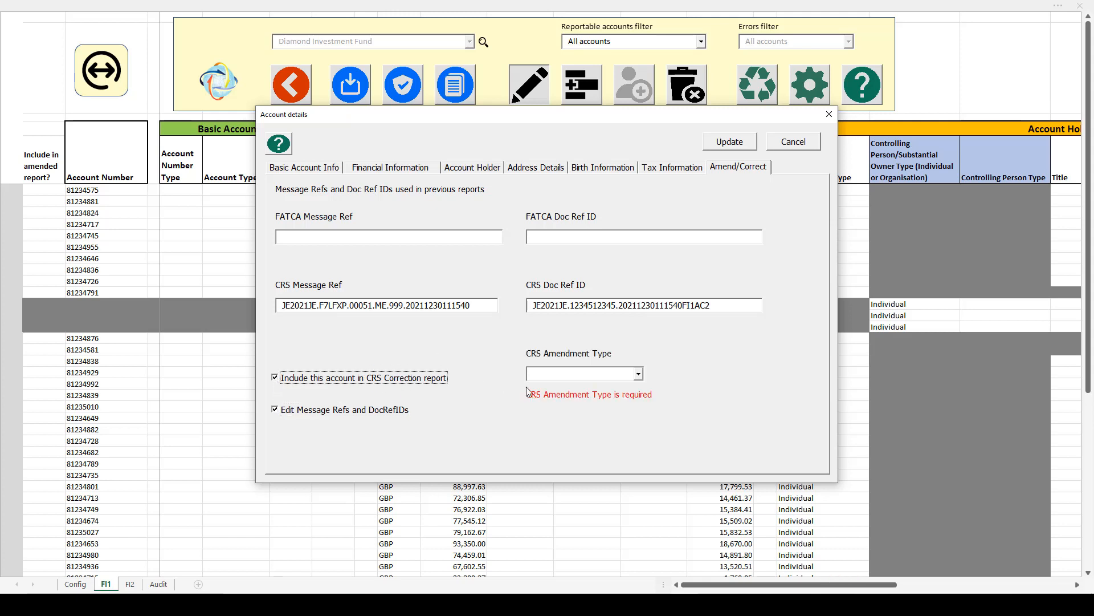
pyautogui.click(639, 374)
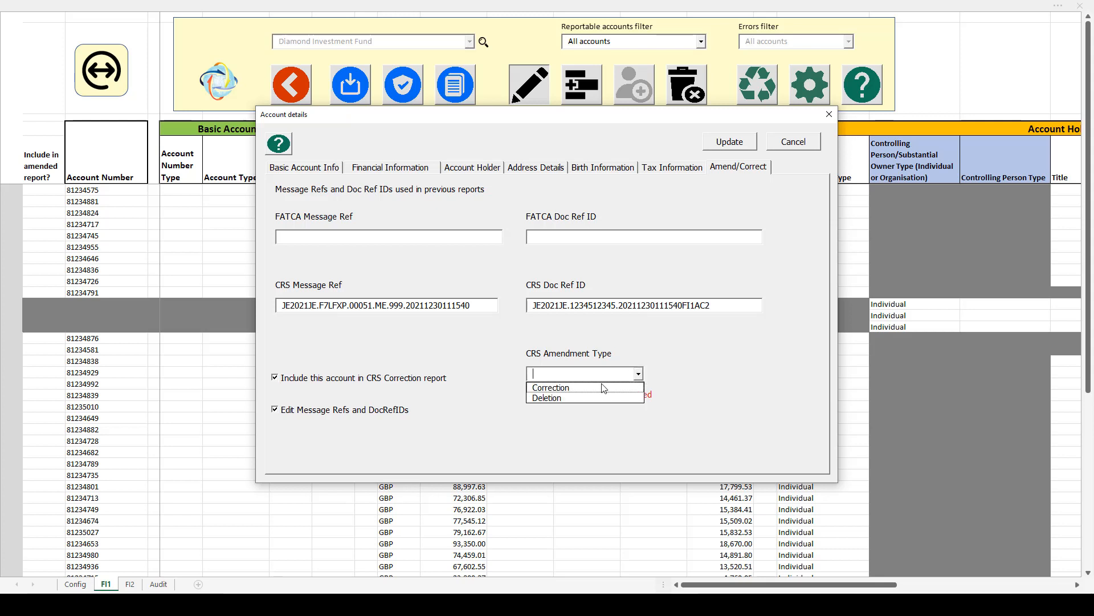
pyautogui.click(582, 387)
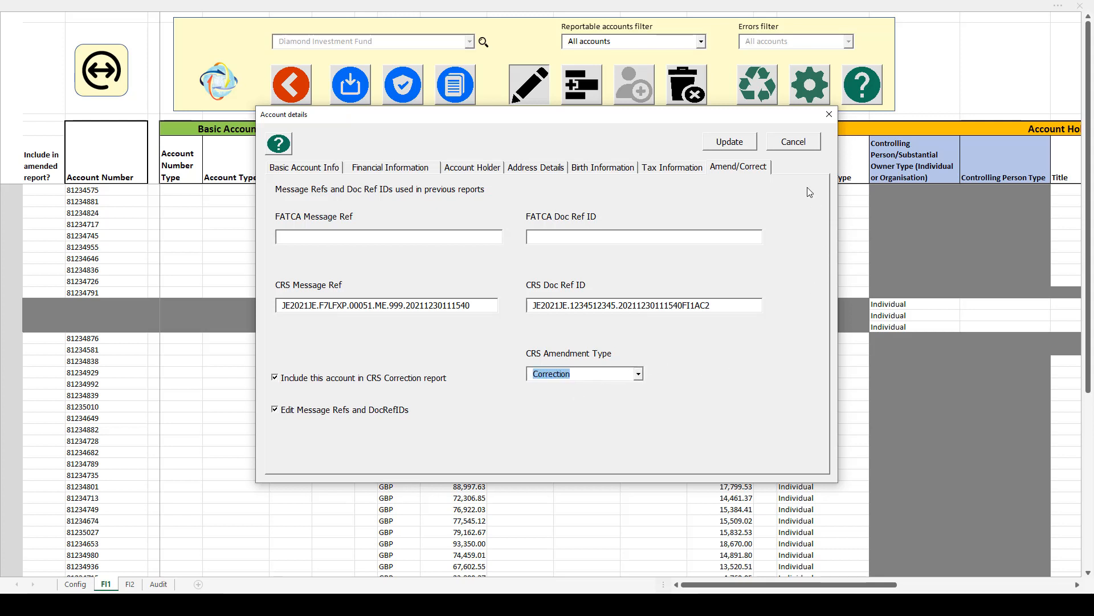
pyautogui.click(807, 147)
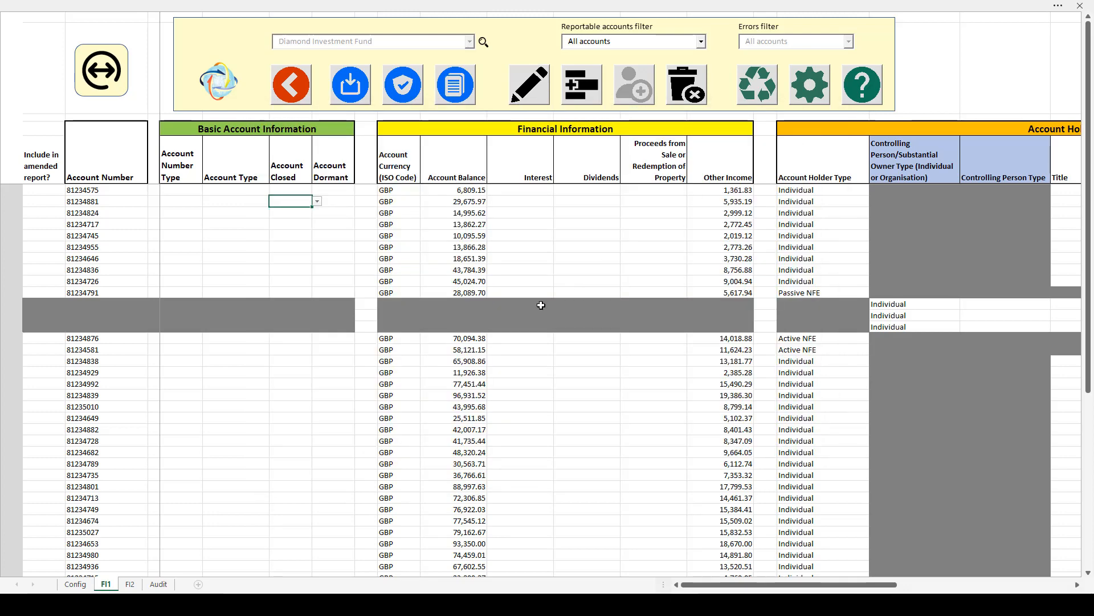
# Examine the audit trail entry for the CRS XML data import on the Audit sheet
pyautogui.click(159, 584)
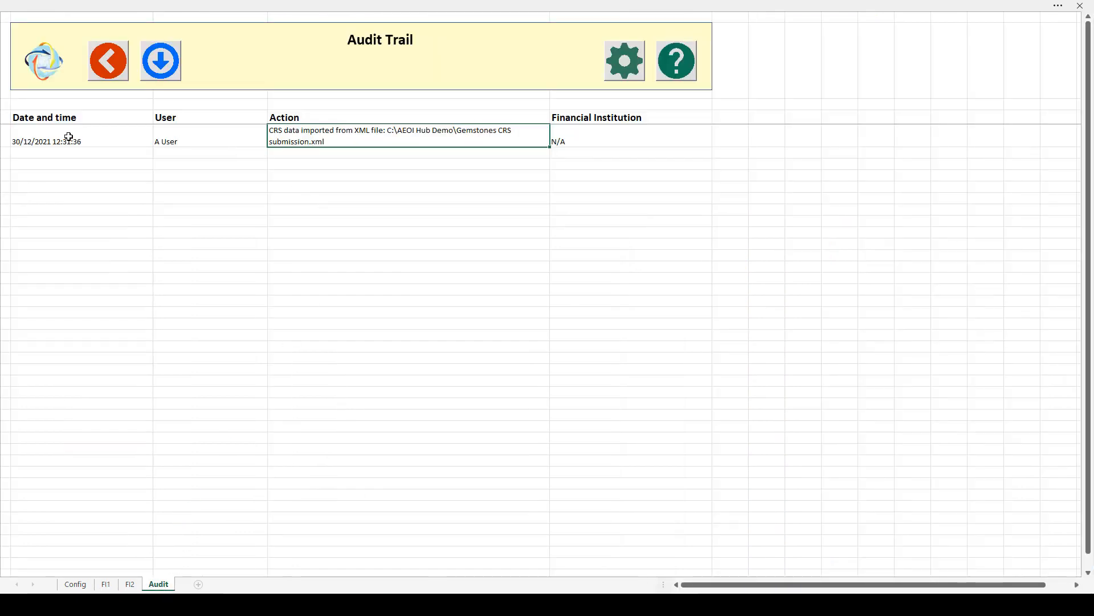